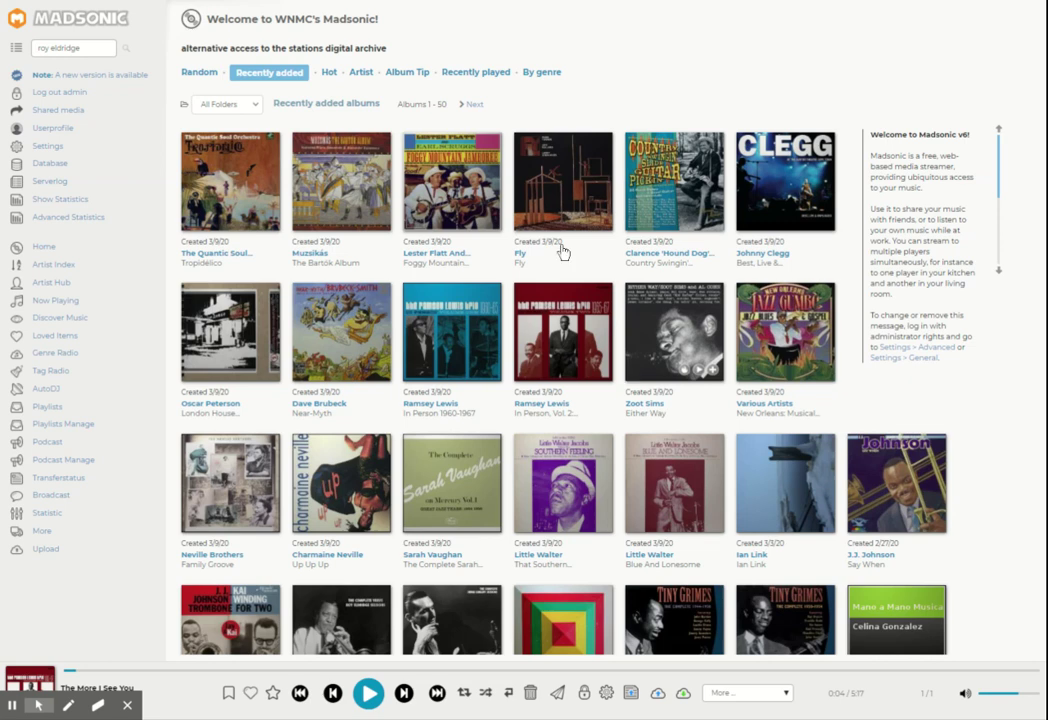
# Step: Remove the song "The More I See You" from the play queue
pyautogui.moveTo(286, 648)
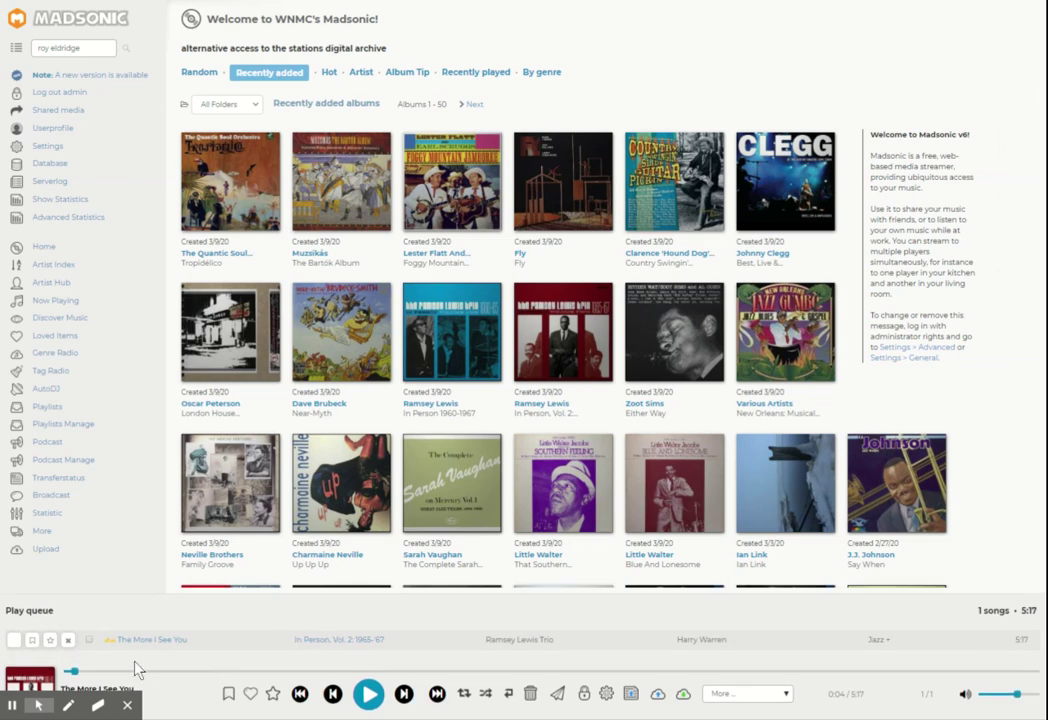
pyautogui.click(67, 640)
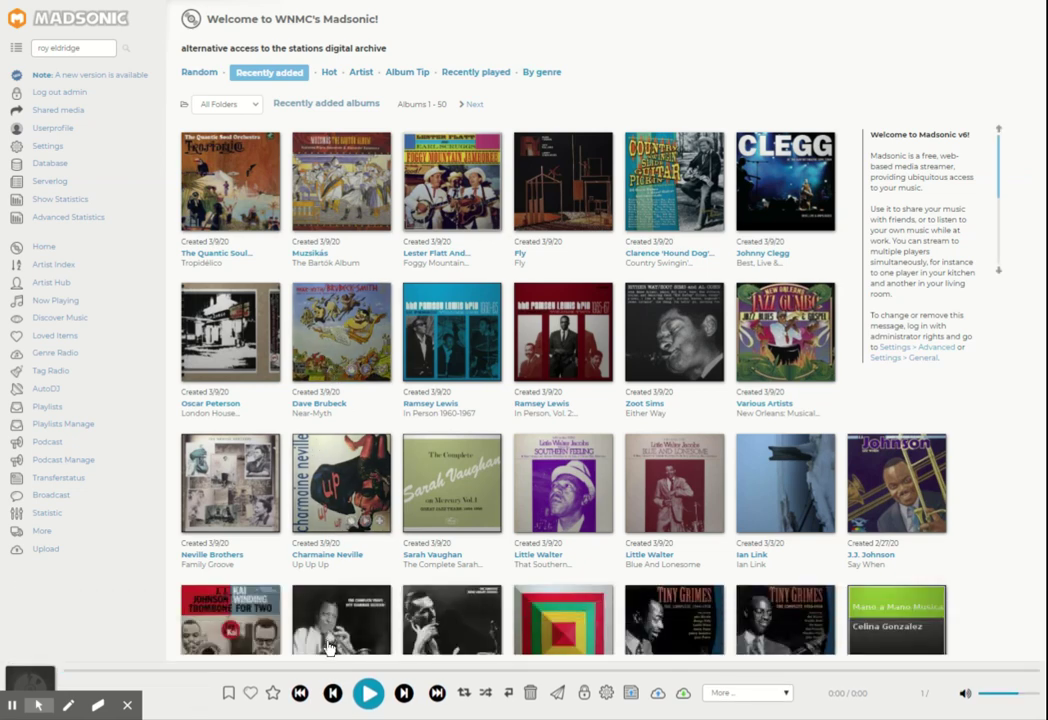
pyautogui.moveTo(340, 686)
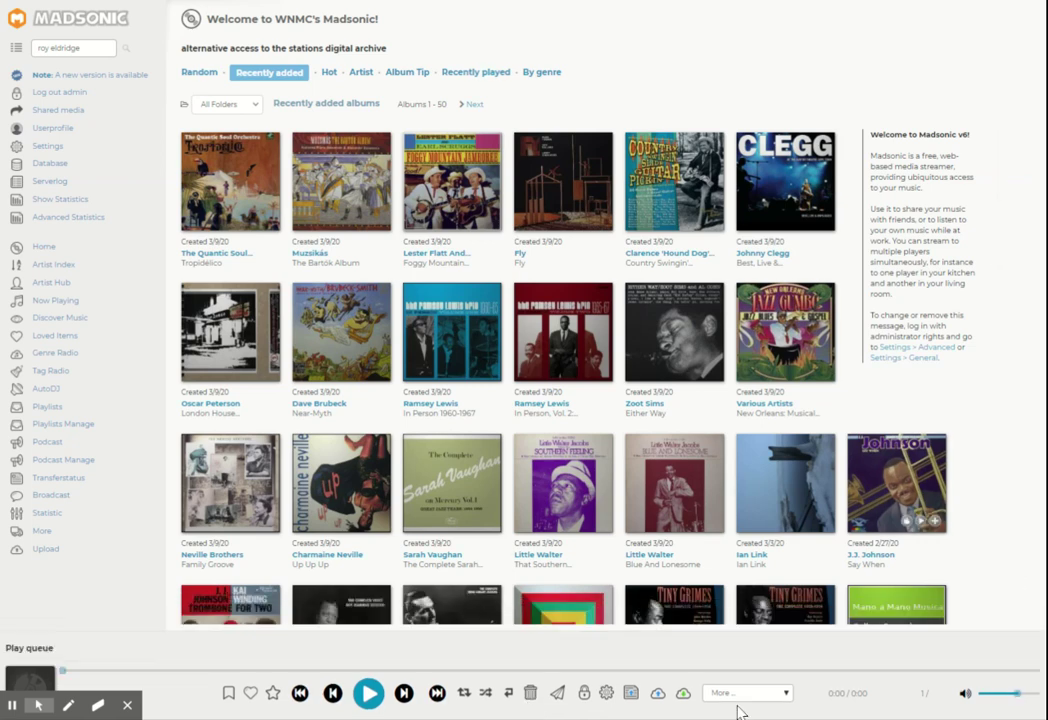
# Step: Queue "Hot in Harlem (Movin' Out)" from Tiny Grimes' album The Complete 1944-1950 - Vol.2 and pause its playback
pyautogui.scroll(-5, 564, 346)
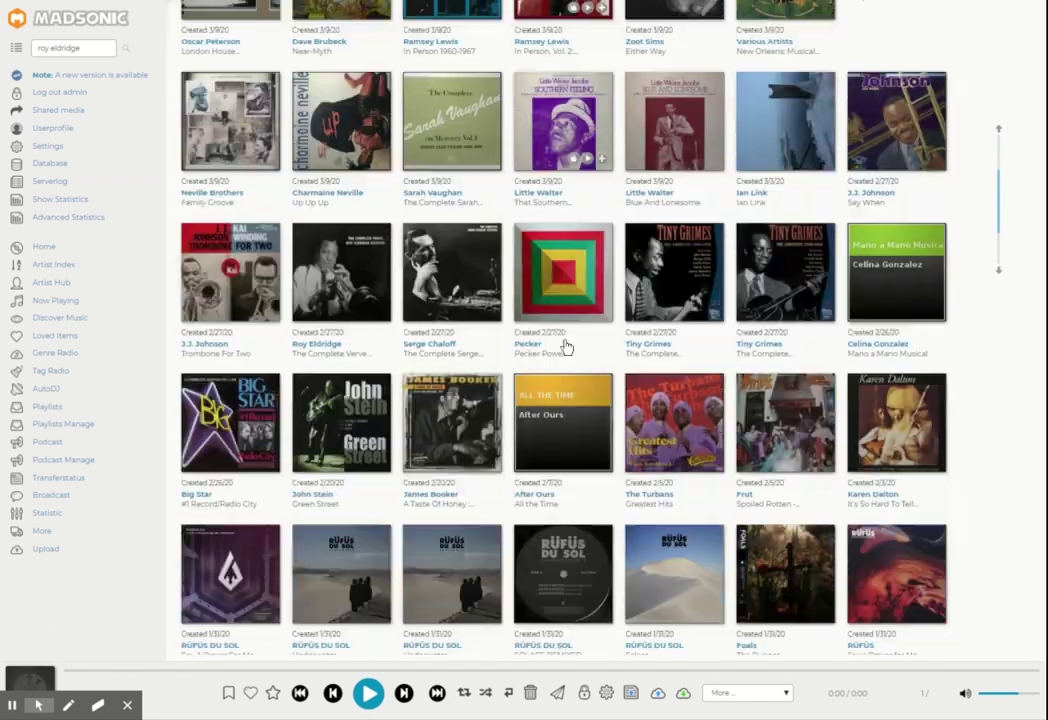
pyautogui.scroll(5, 662, 476)
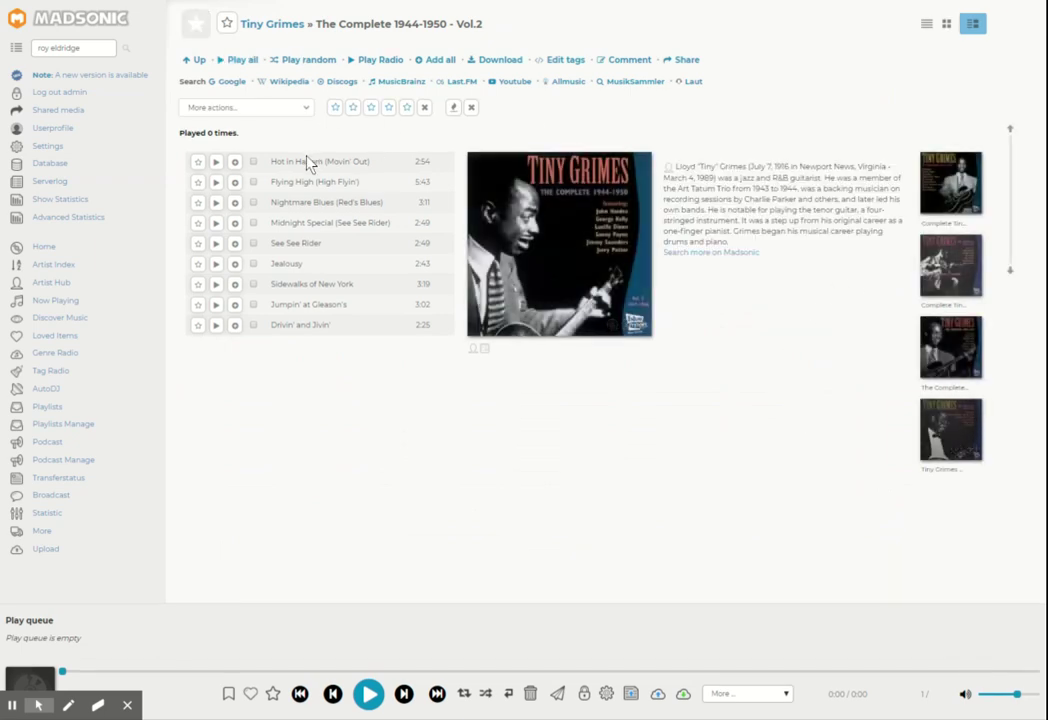
pyautogui.click(217, 163)
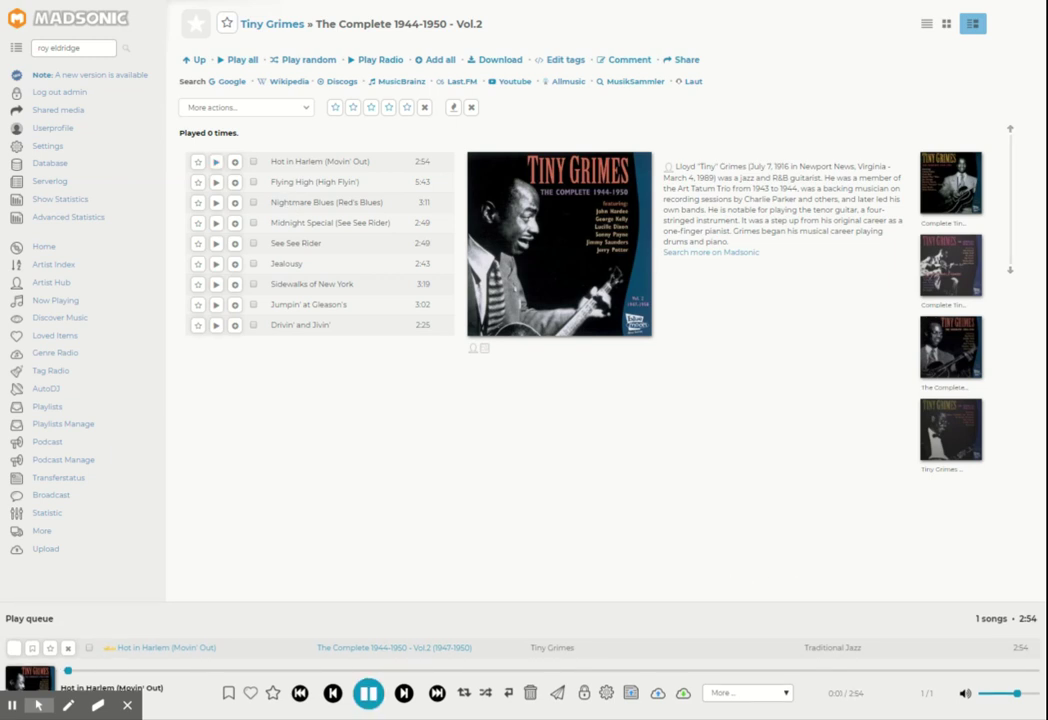
pyautogui.click(370, 698)
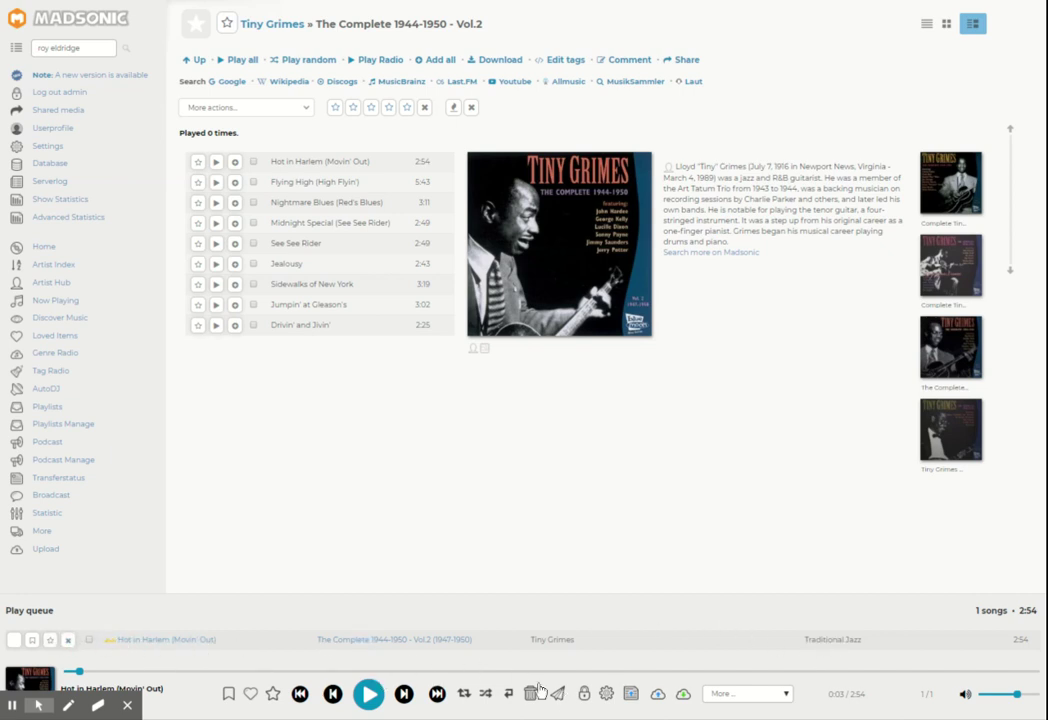
# Step: Save the play queue as a playlist and rename it "Friday Mid-Day Jazz March 20"
pyautogui.click(631, 694)
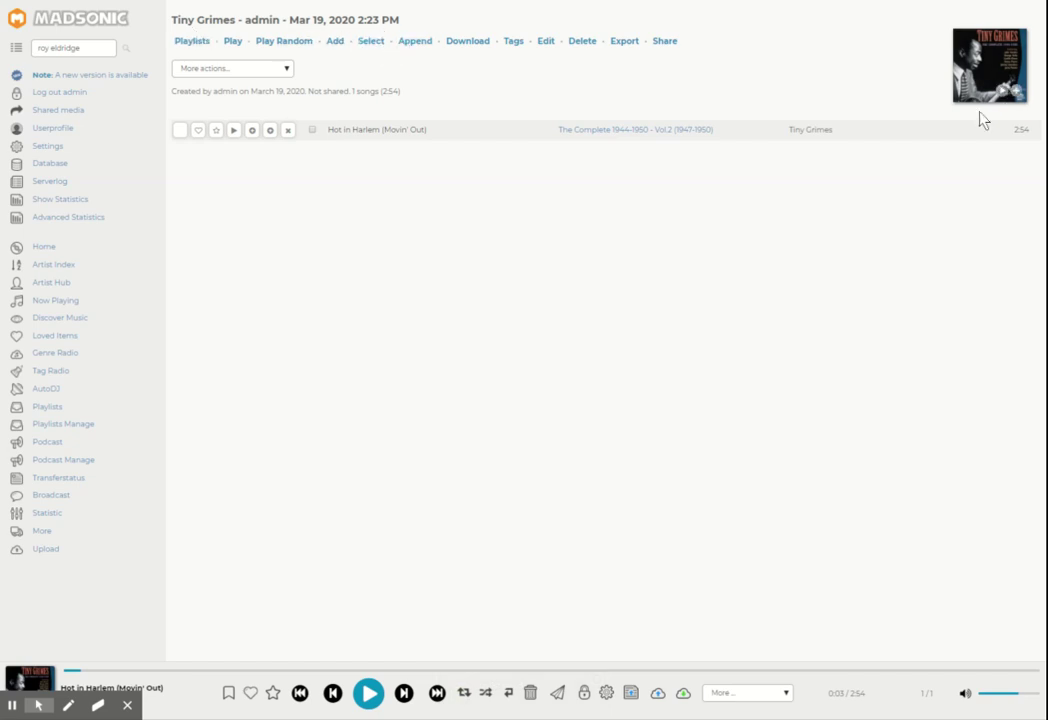
pyautogui.click(546, 42)
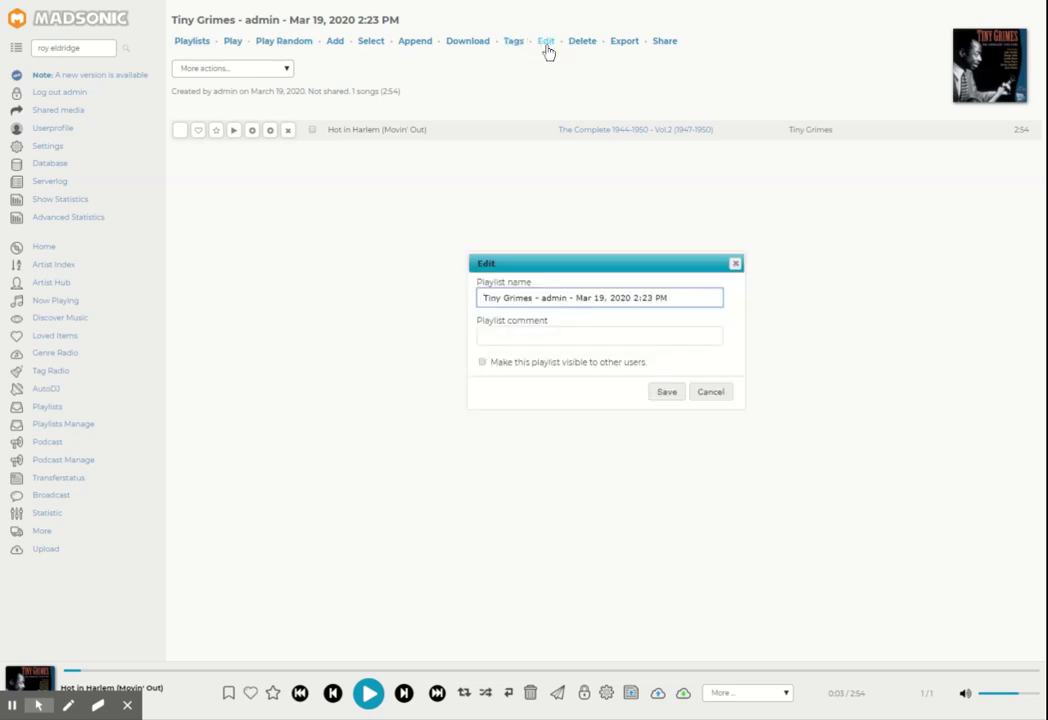
pyautogui.click(692, 297)
pyautogui.moveTo(680, 297); pyautogui.dragTo(442, 304)
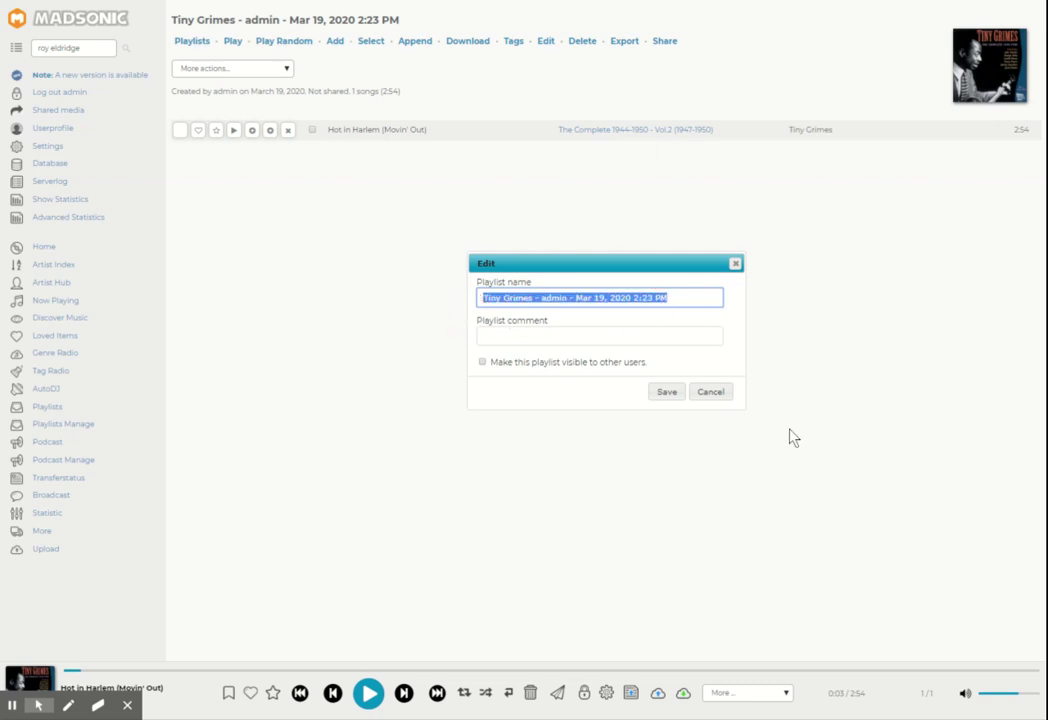
pyautogui.write('Friday Mid-Day Jazz March 20')
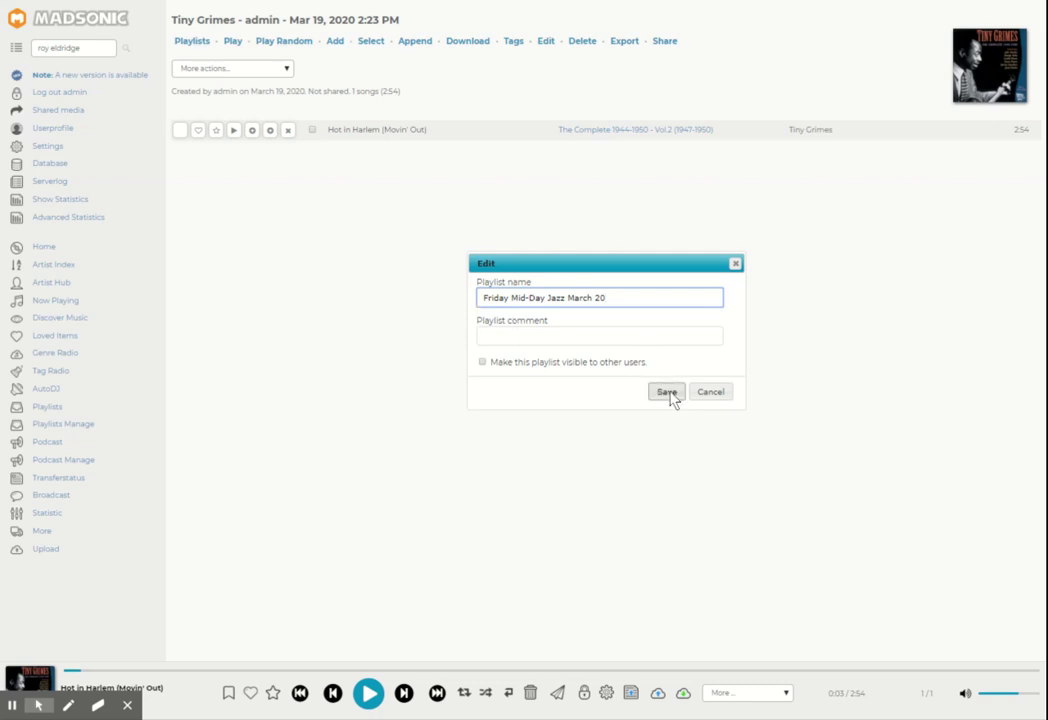
pyautogui.click(663, 393)
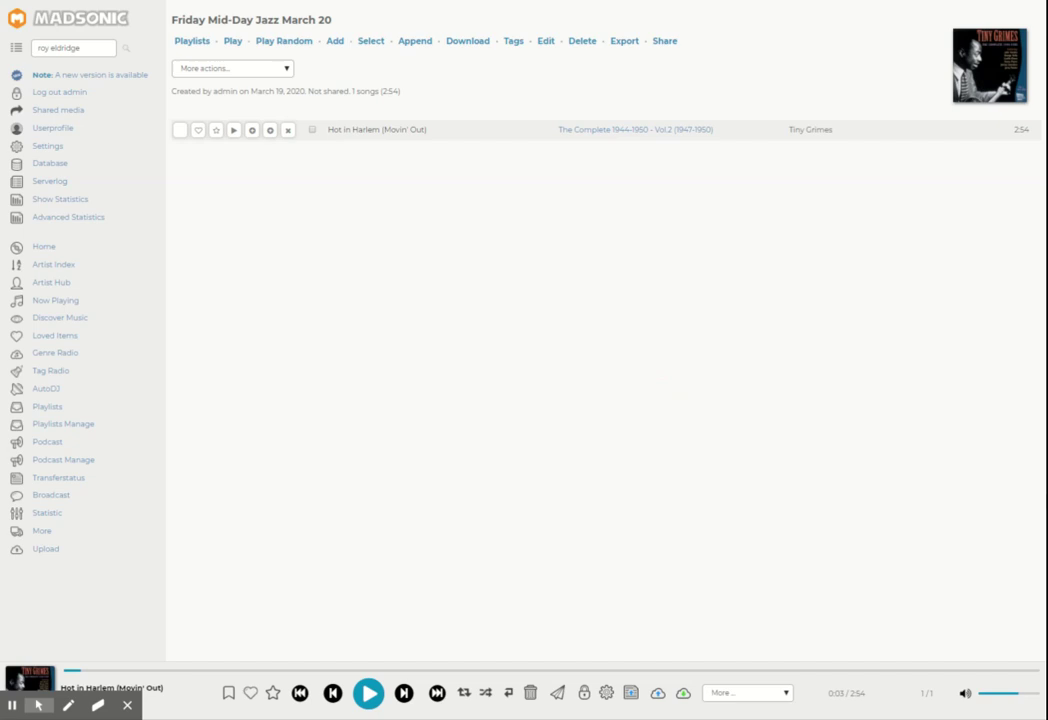
# Step: View all saved playlists and open "Friday Mid-Day Jazz March 20" from among them
pyautogui.click(47, 408)
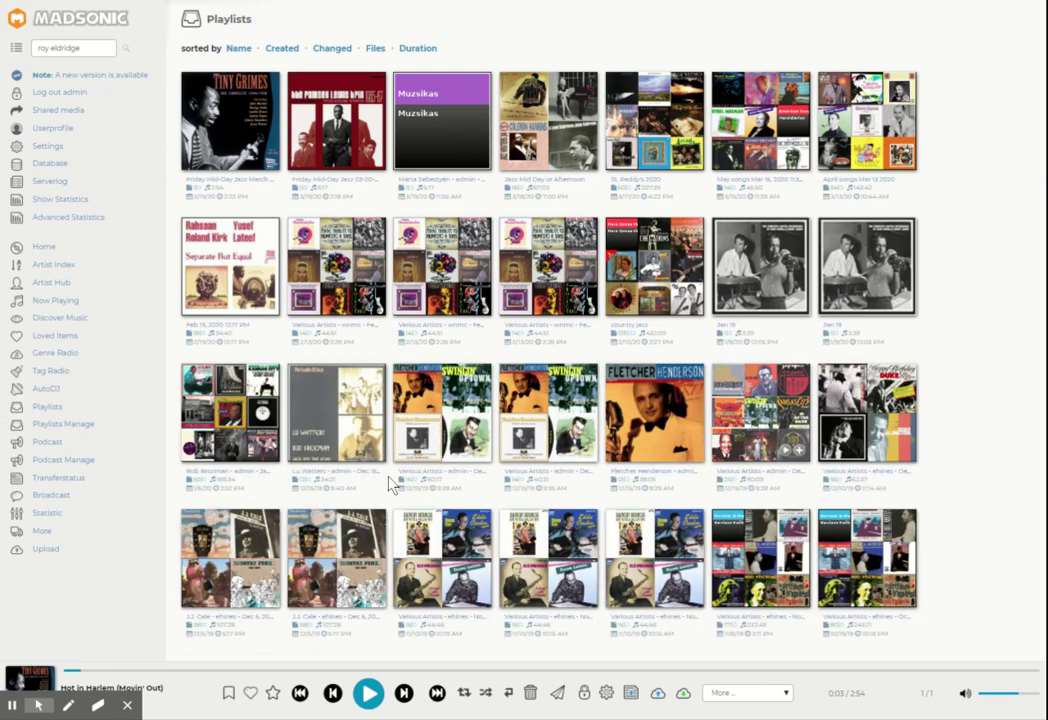
pyautogui.click(224, 126)
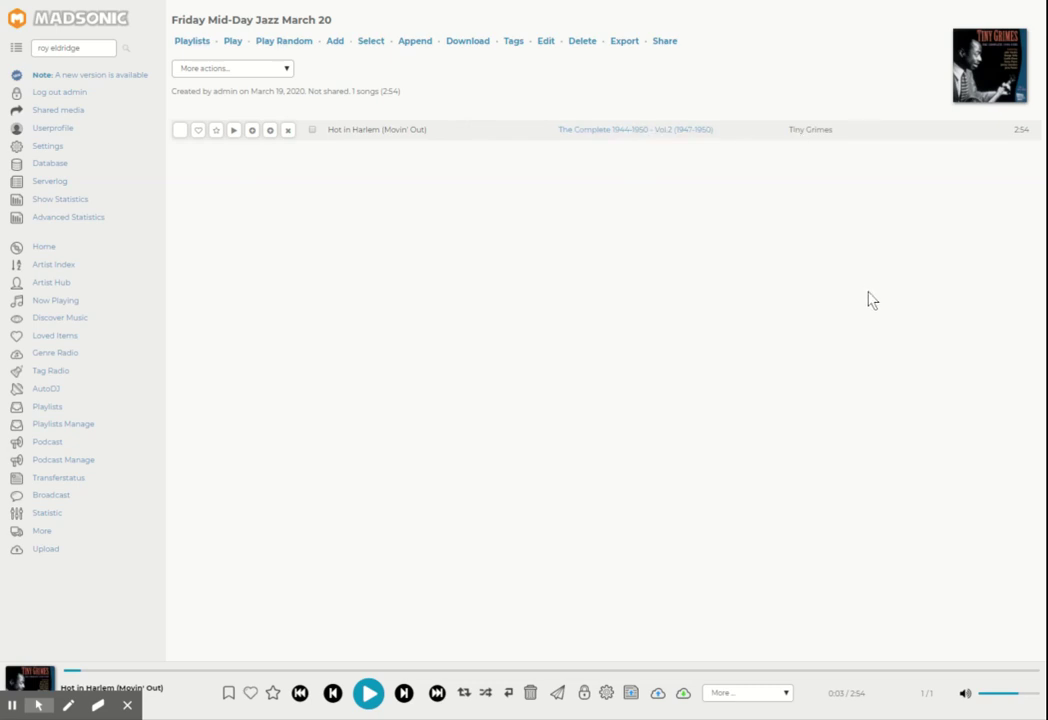
# Step: Search for "roy eldridge" and open his album The Complete Verve Roy Eldridge Studio Sessions
pyautogui.click(126, 47)
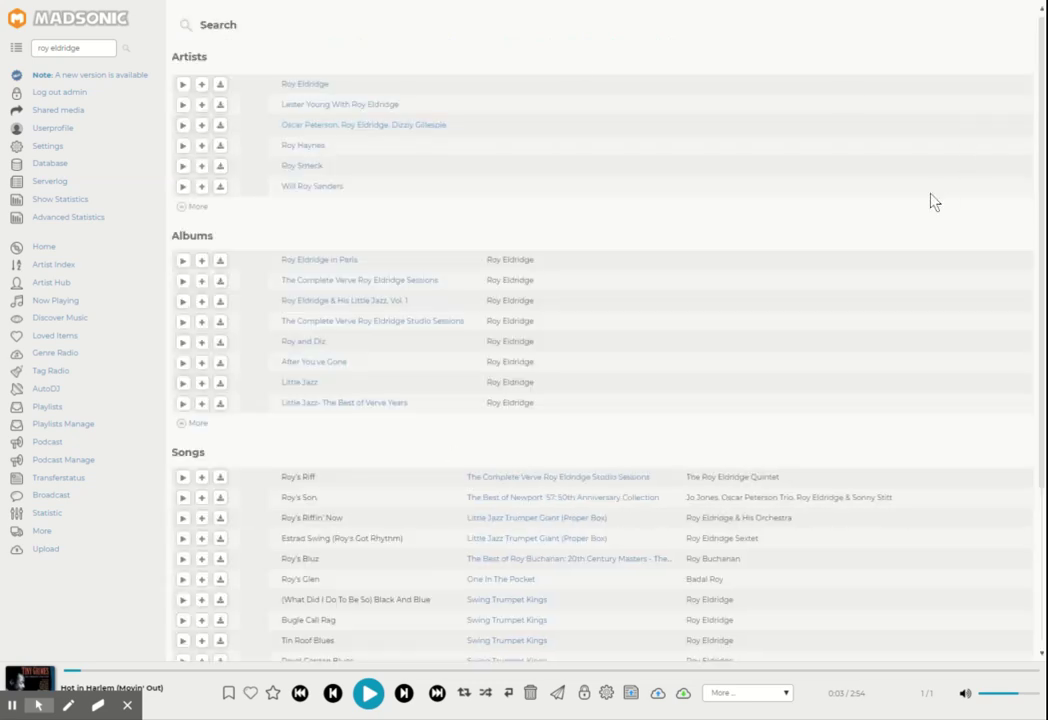
pyautogui.scroll(-3, 596, 390)
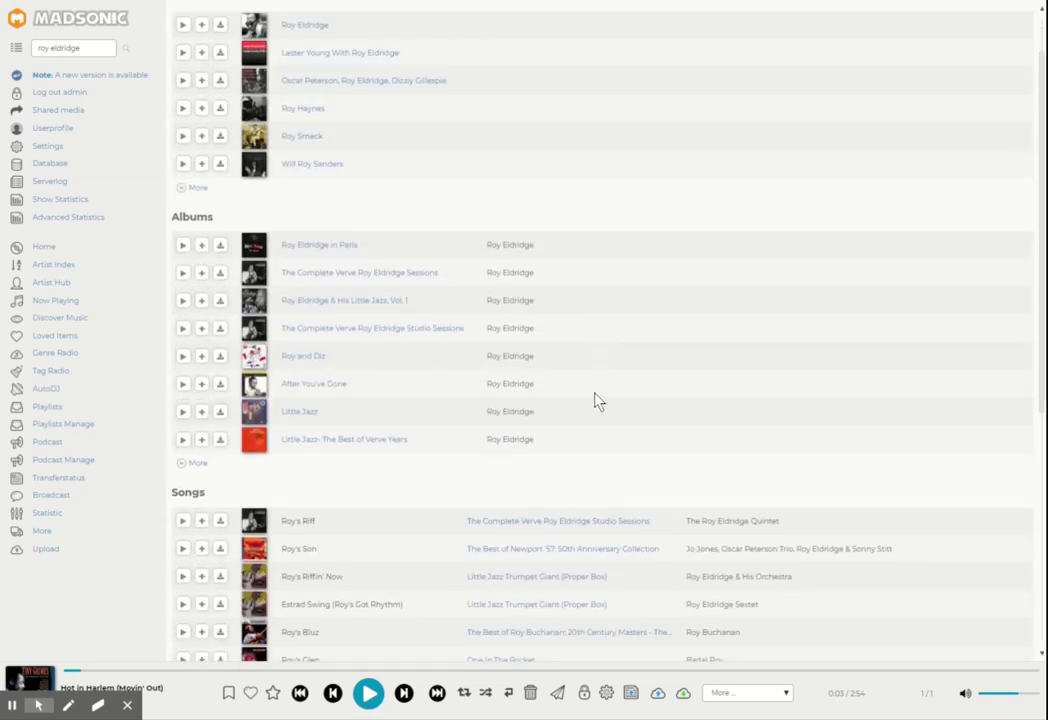
pyautogui.scroll(3, 647, 375)
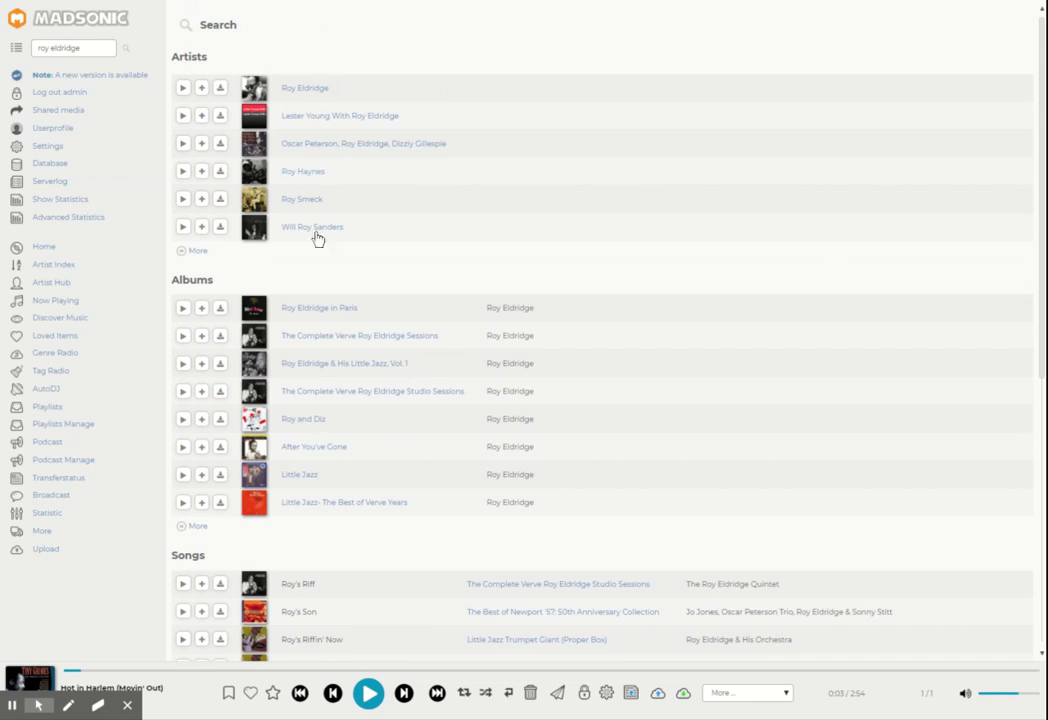
pyautogui.click(312, 91)
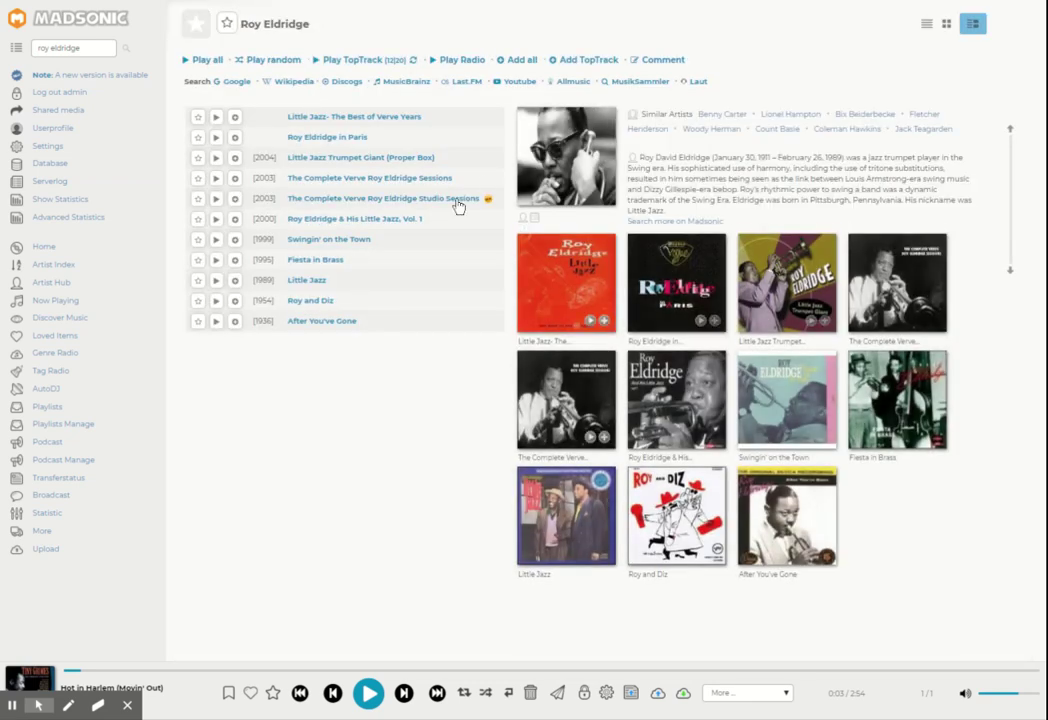
pyautogui.click(461, 204)
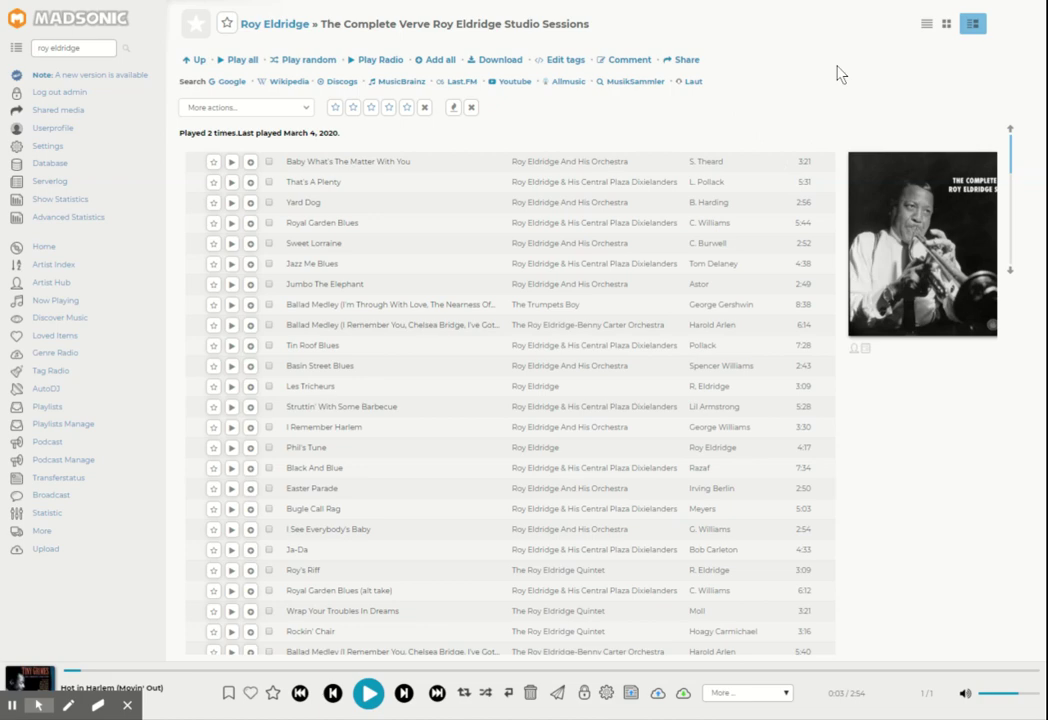
# Step: Add "Jumbo The Elephant", "Struttin' With Some Barbecue" and "Roy's Riff" to the playlist "Friday Mid-Day Jazz March 20"
pyautogui.scroll(-5, 929, 325)
pyautogui.scroll(5, 929, 325)
pyautogui.click(268, 284)
pyautogui.click(268, 571)
pyautogui.click(288, 108)
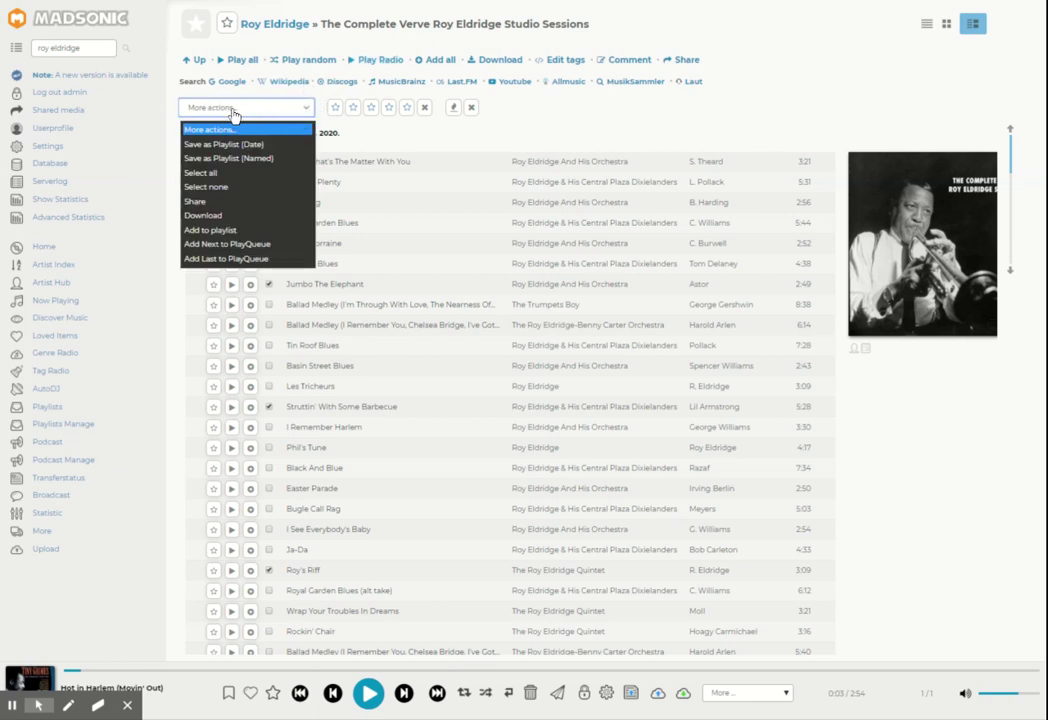
pyautogui.click(229, 231)
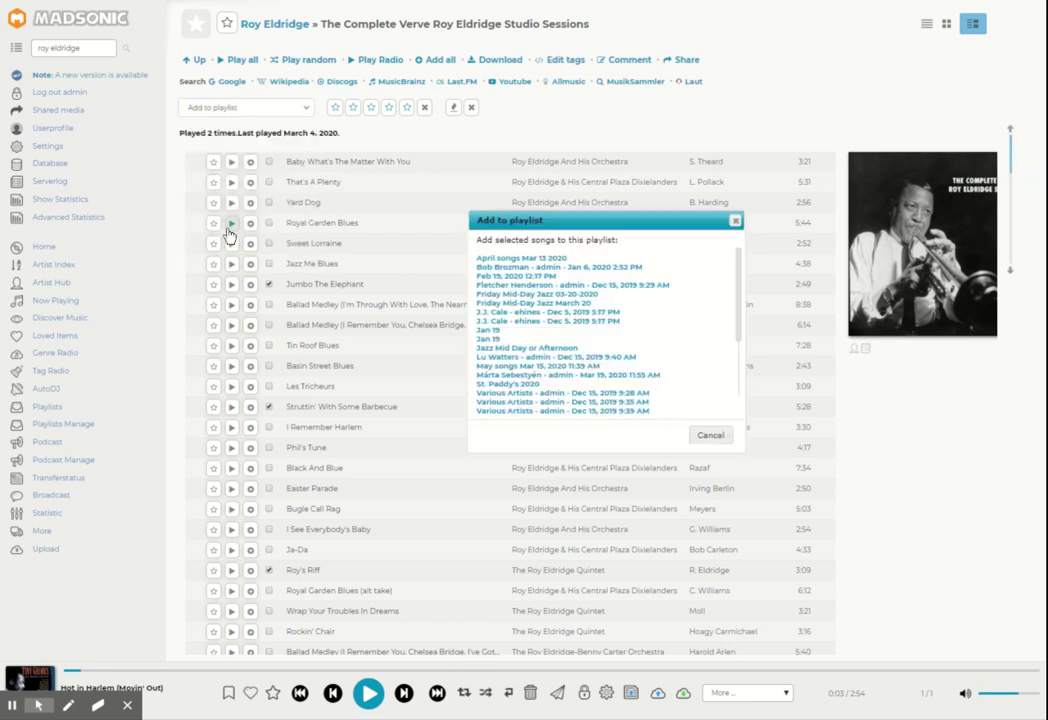
pyautogui.click(569, 304)
pyautogui.click(662, 321)
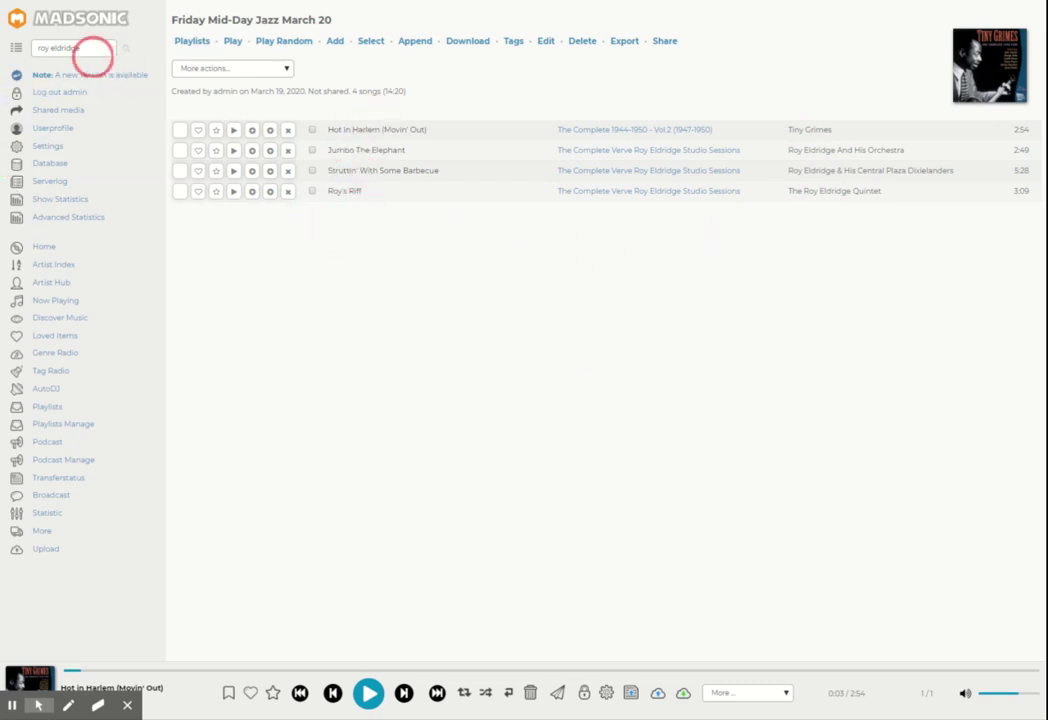
# Step: Search for "snakes" and open Bela Fleck's album Places, which contains the song "Snakes Alive"
pyautogui.tripleClick(92, 50)
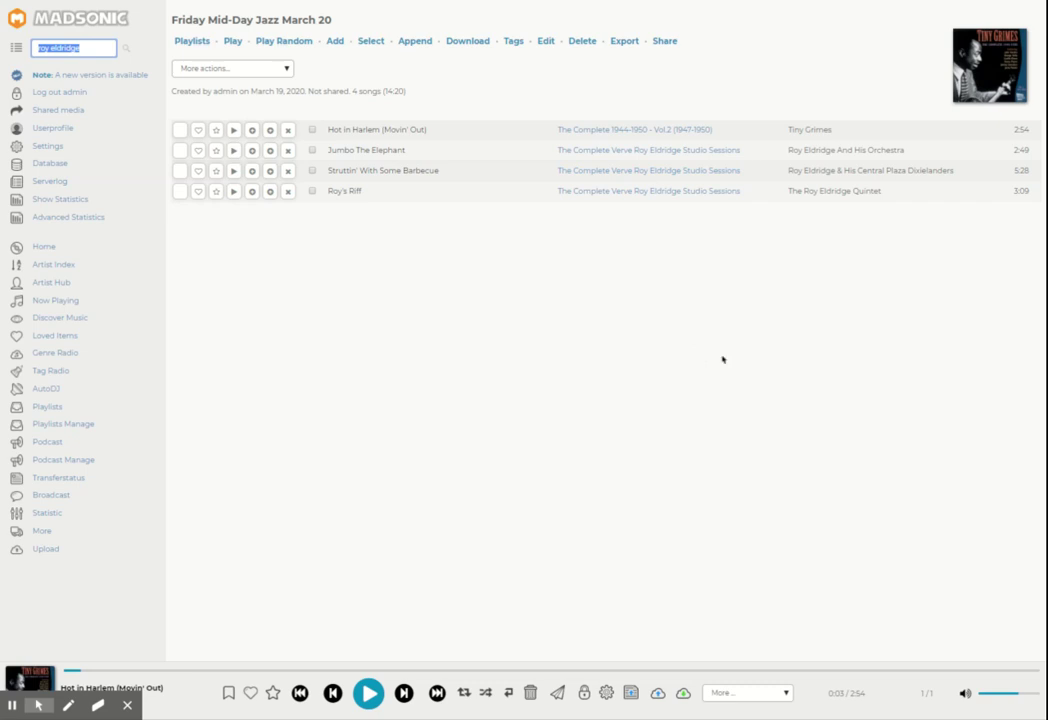
pyautogui.write('t')
pyautogui.press('Return')
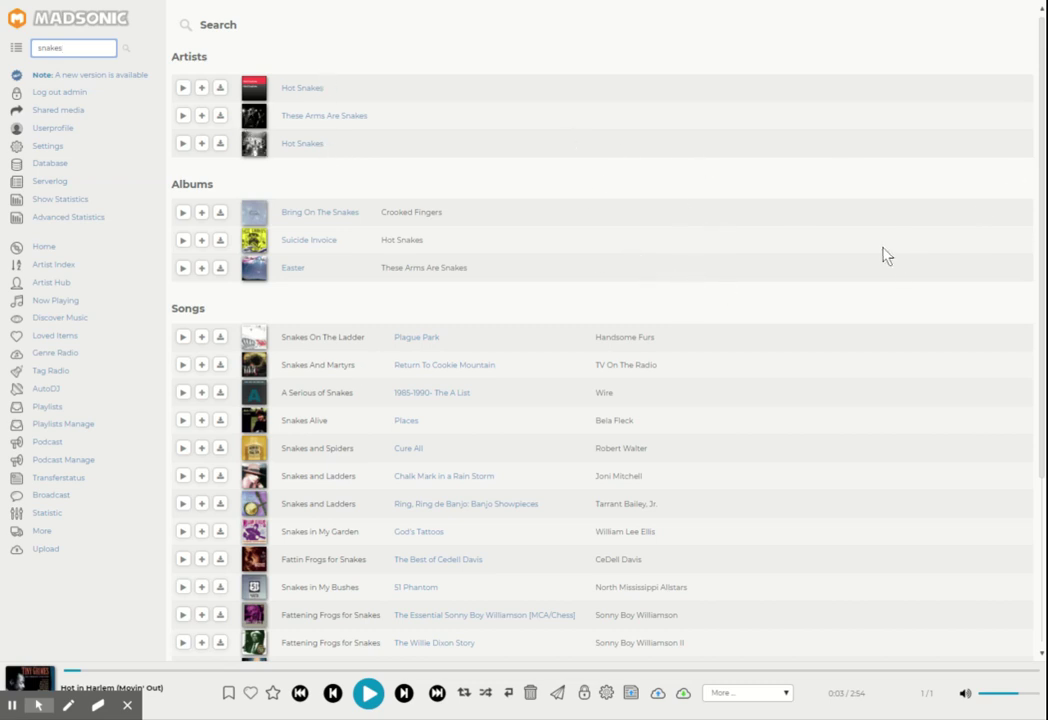
pyautogui.scroll(-1, 884, 253)
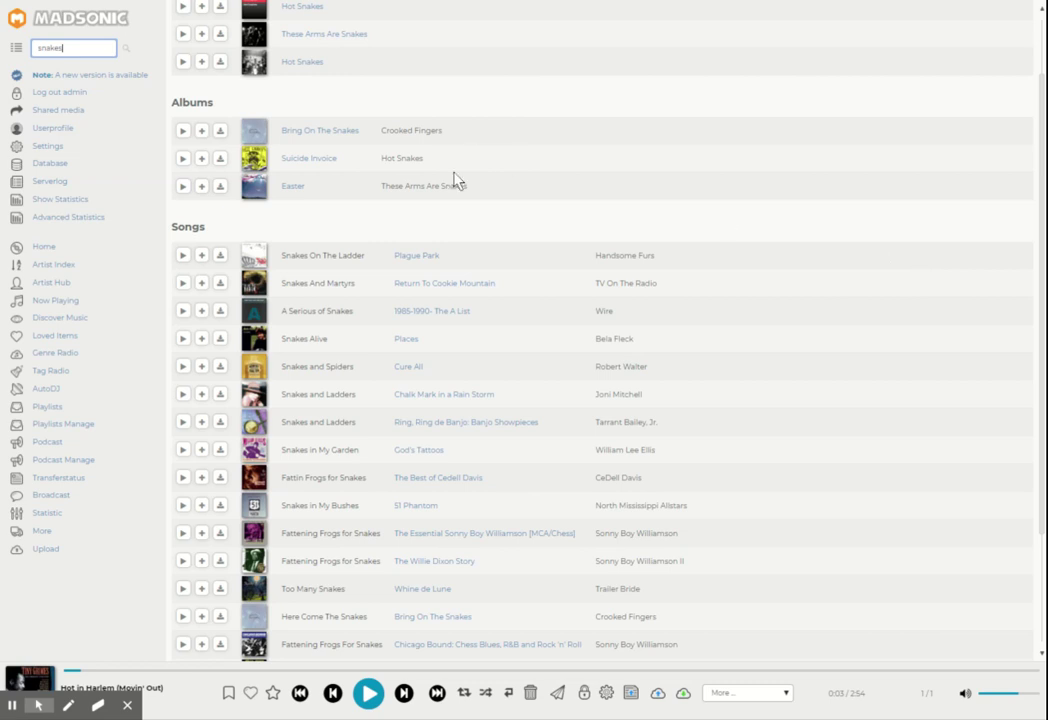
pyautogui.scroll(-1, 902, 256)
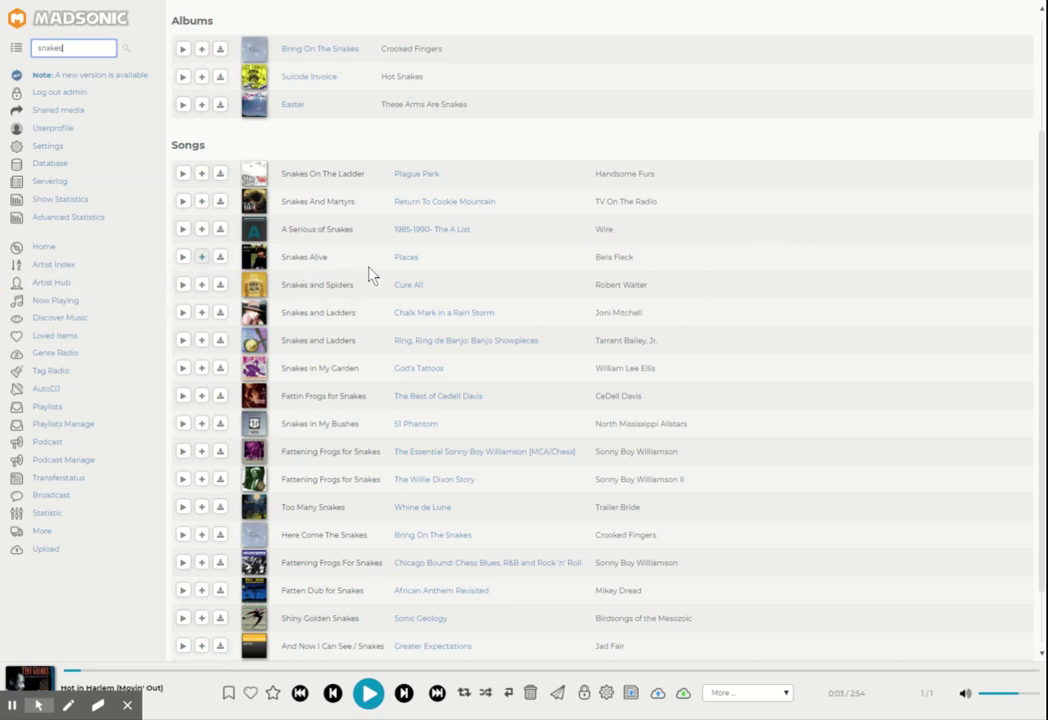
pyautogui.click(410, 264)
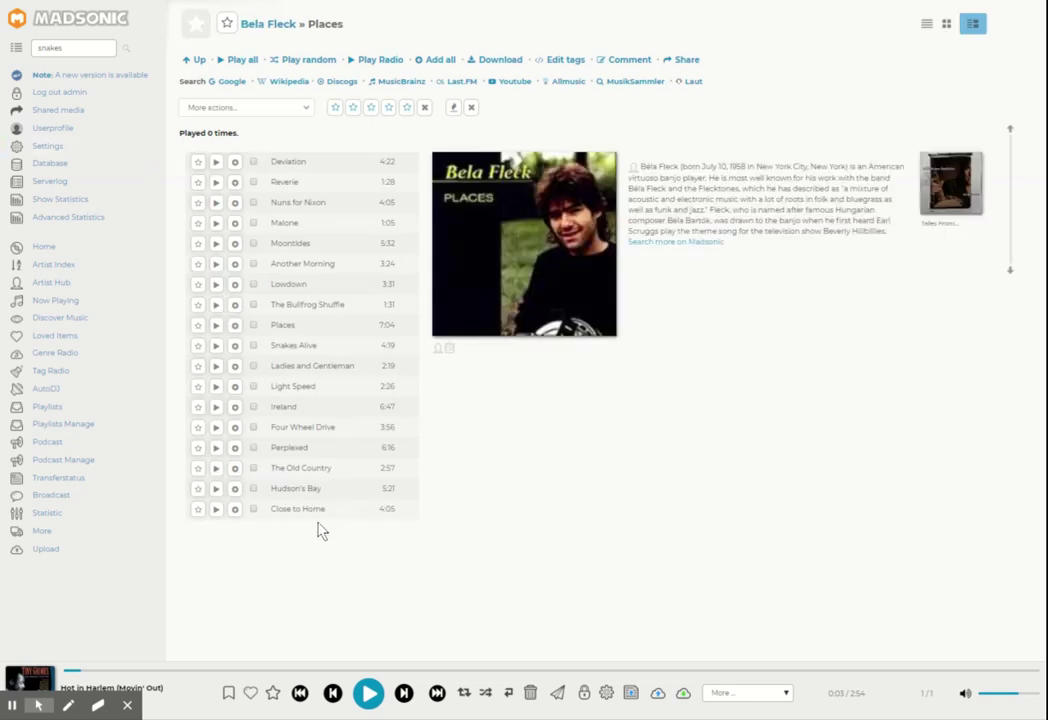
# Step: Add "Snakes Alive" to the playlist "Friday Mid-Day Jazz March 20"
pyautogui.click(254, 346)
pyautogui.click(308, 109)
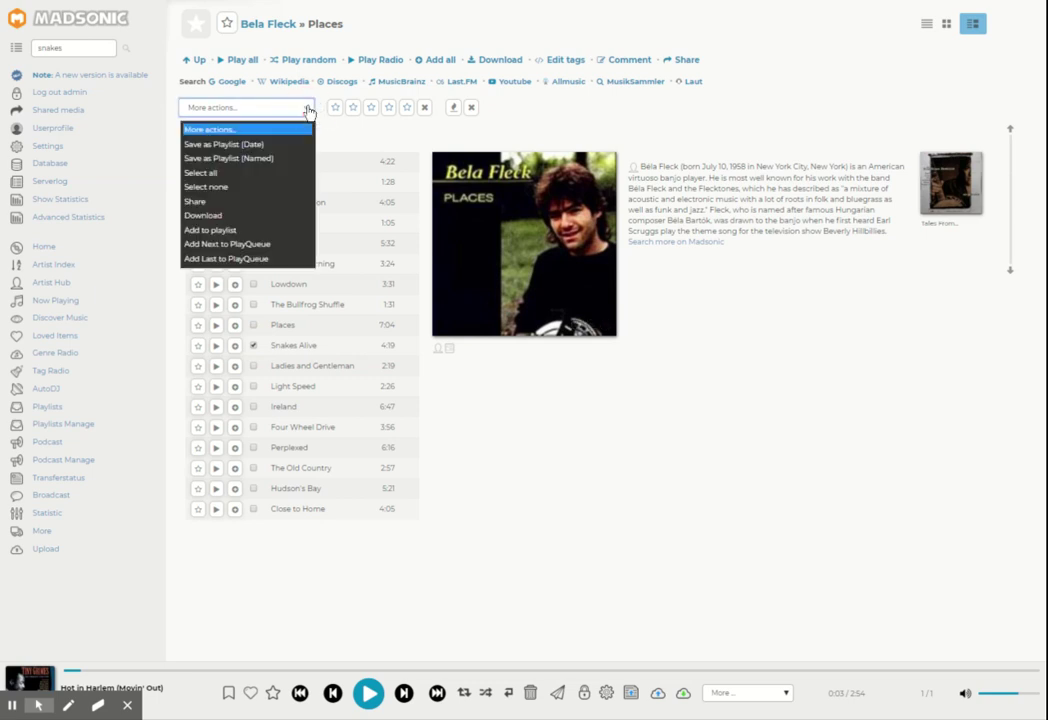
pyautogui.click(230, 231)
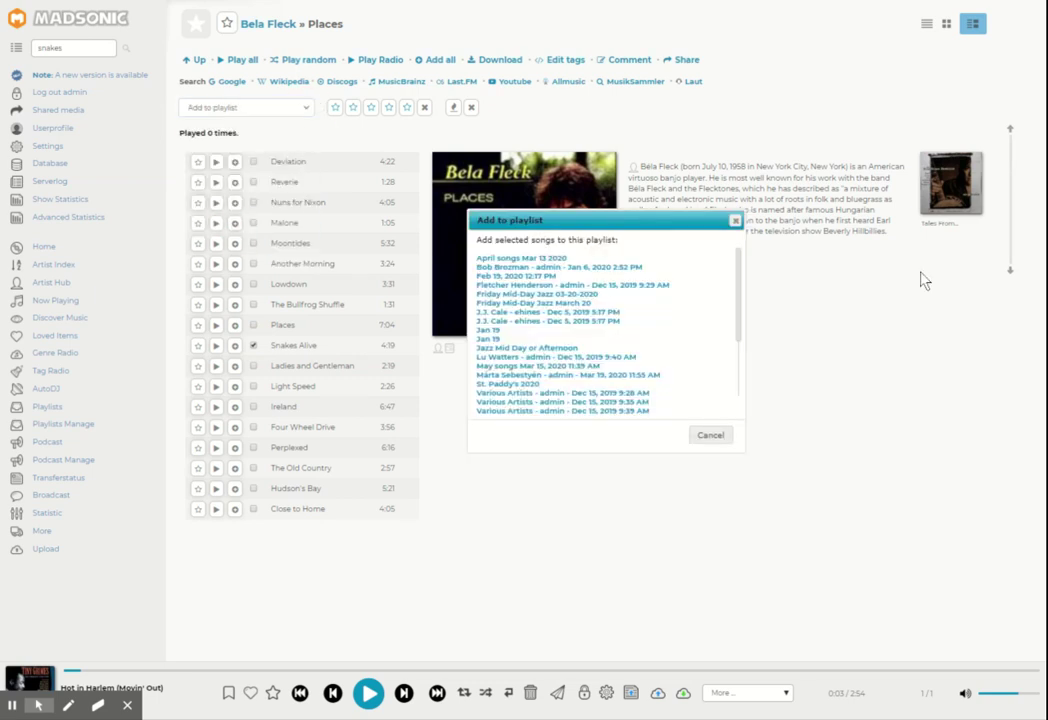
pyautogui.click(530, 348)
pyautogui.click(580, 305)
pyautogui.click(900, 365)
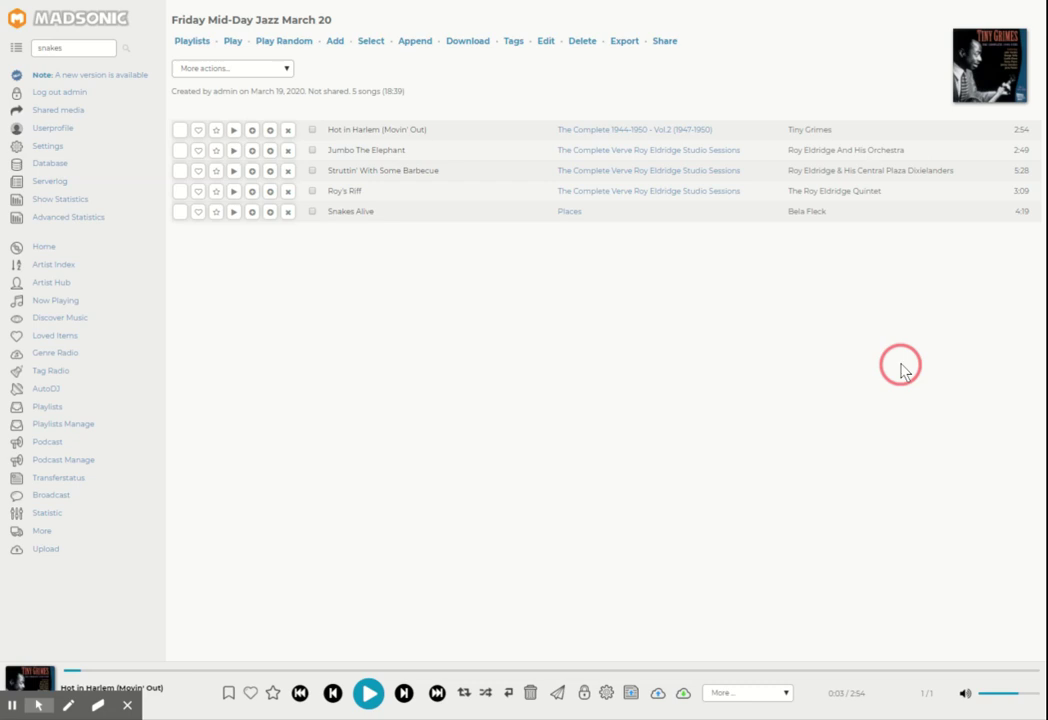
# Step: Reorder the playlist as Roy's Riff, Hot in Harlem, Snakes Alive, Jumbo The Elephant, Struttin' With Some Barbecue
pyautogui.click(352, 281)
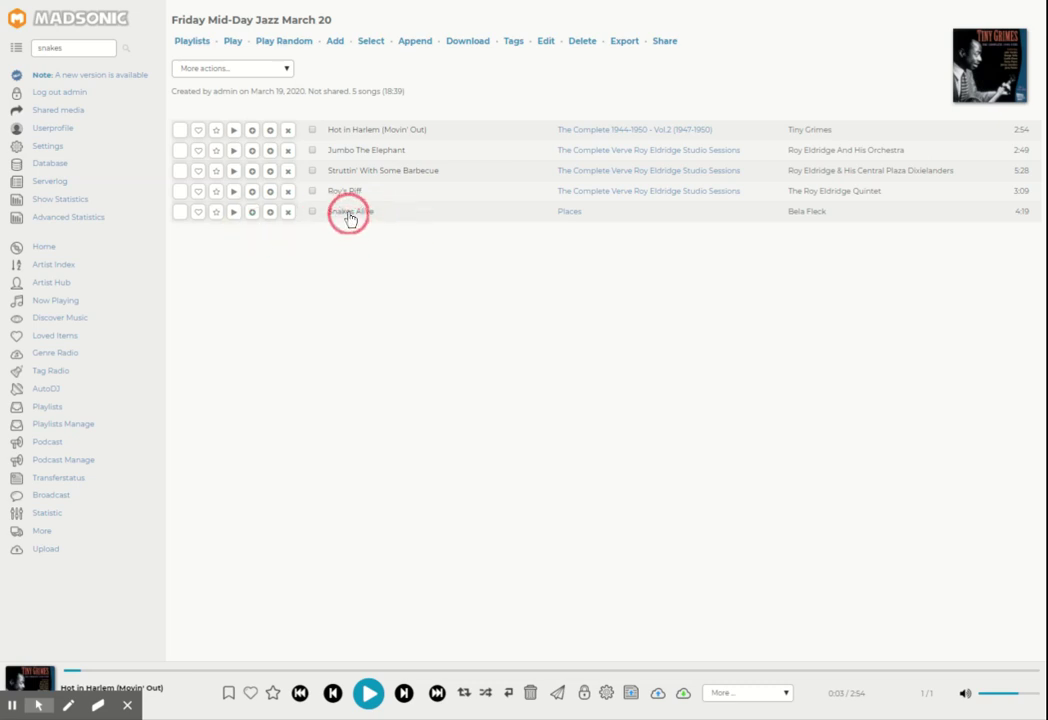
pyautogui.moveTo(349, 219); pyautogui.dragTo(358, 150)
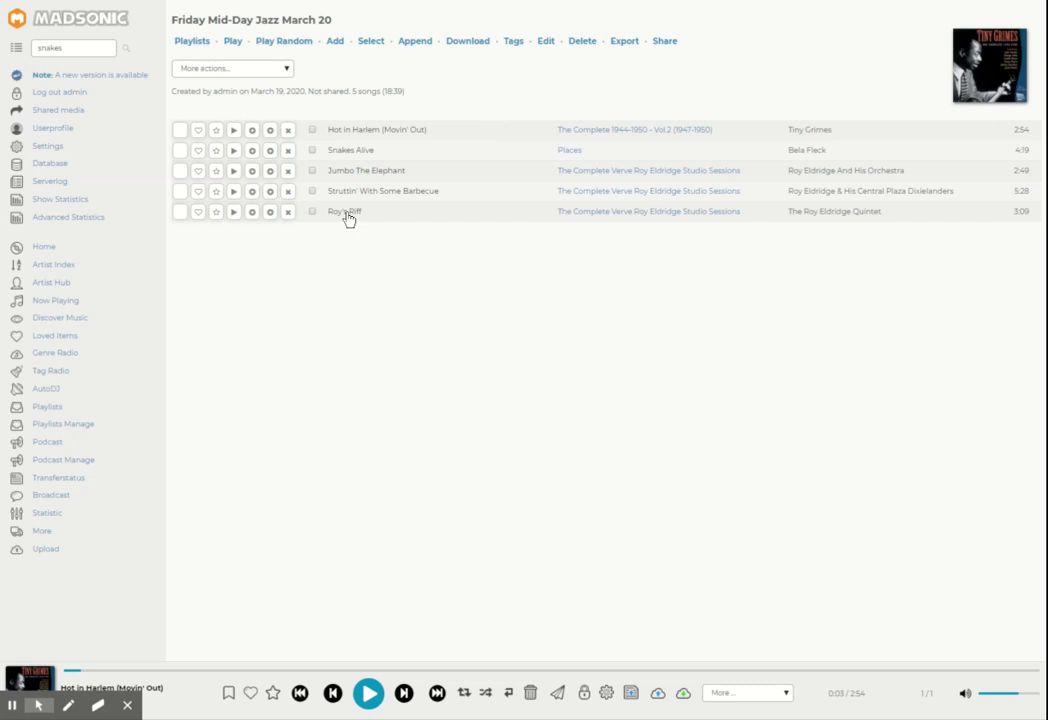
pyautogui.moveTo(347, 218); pyautogui.dragTo(398, 150)
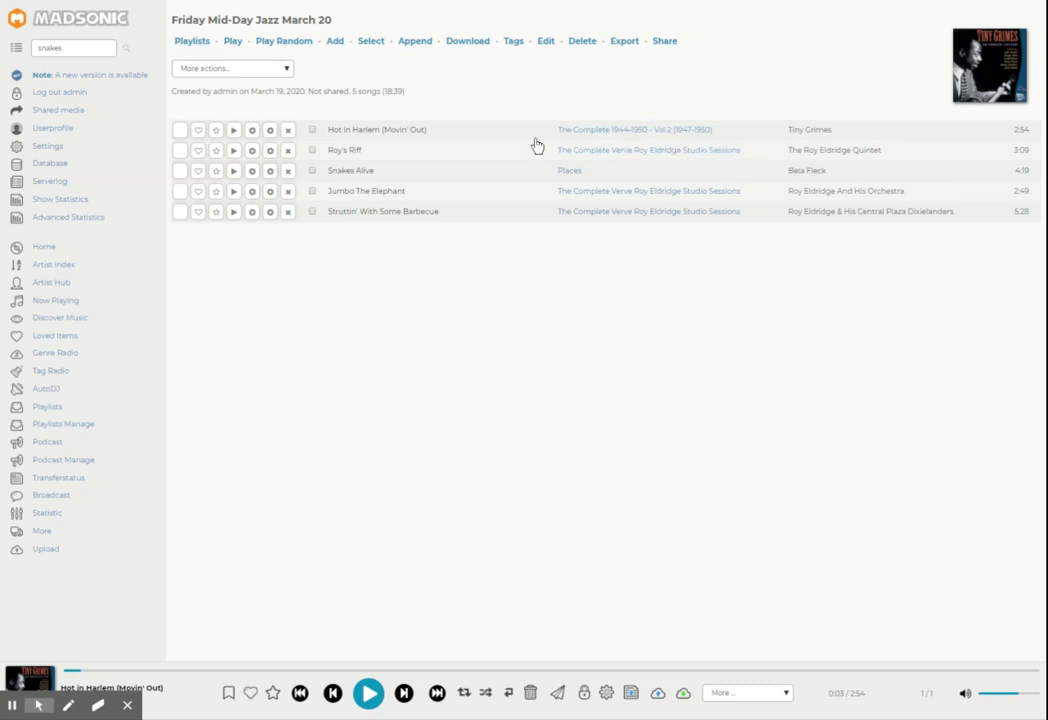
pyautogui.moveTo(352, 133); pyautogui.dragTo(391, 158)
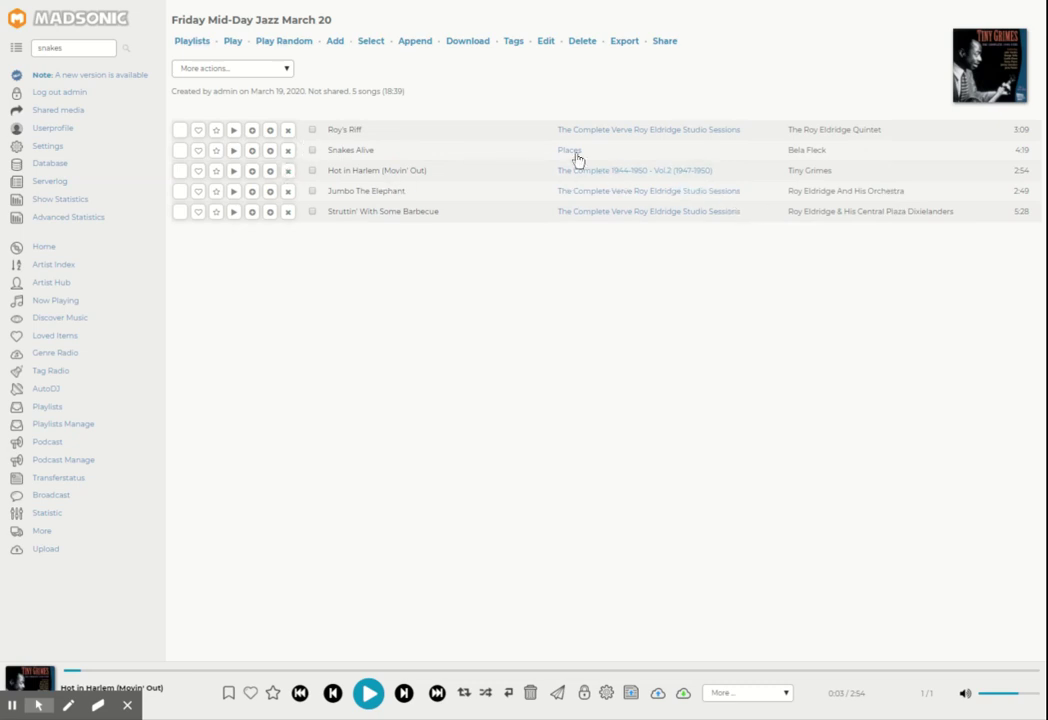
pyautogui.moveTo(517, 174); pyautogui.dragTo(517, 145)
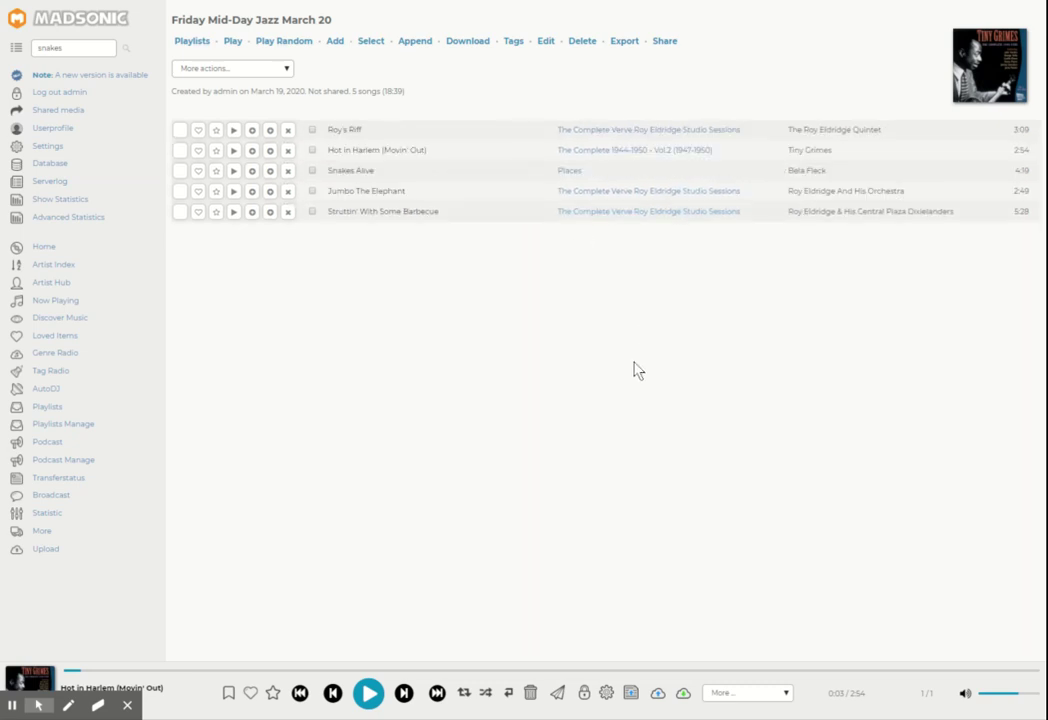